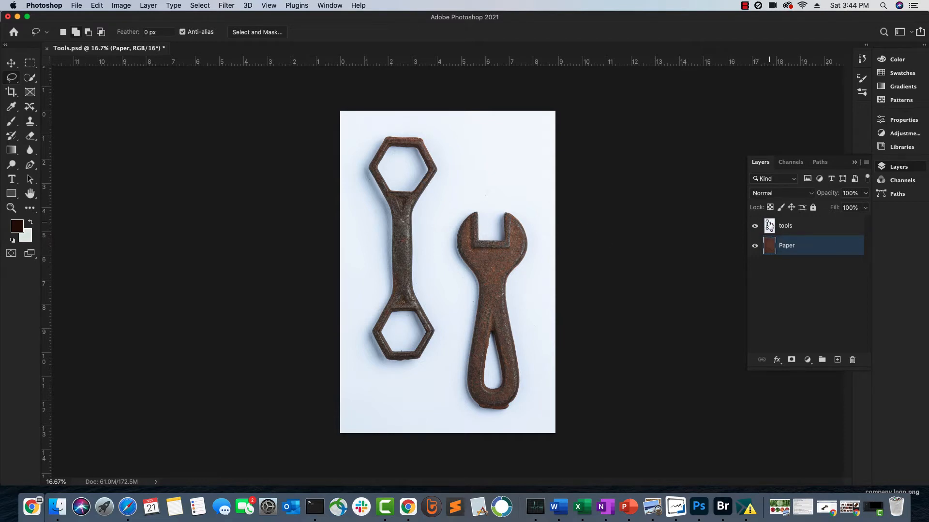
# - Select the tools layer and create a selection of the two wrenches with Select Subject
pyautogui.click(769, 227)
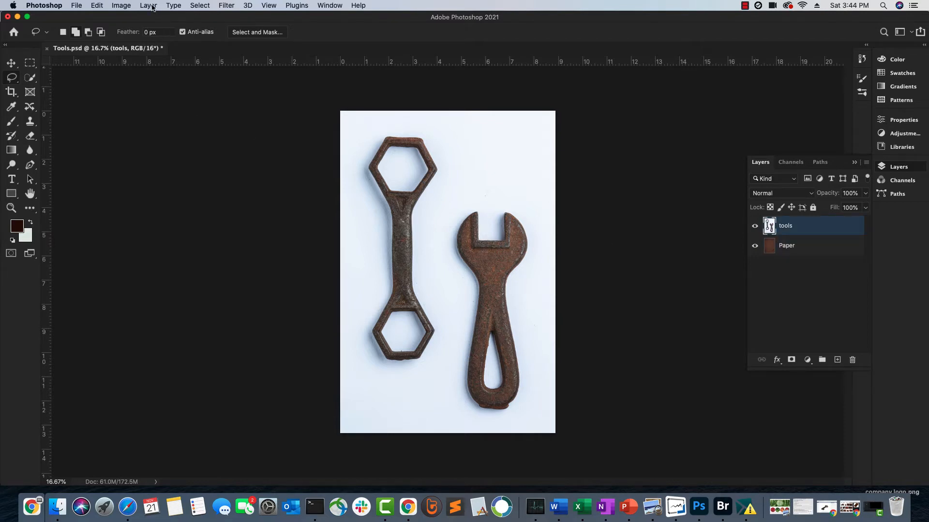
pyautogui.click(200, 6)
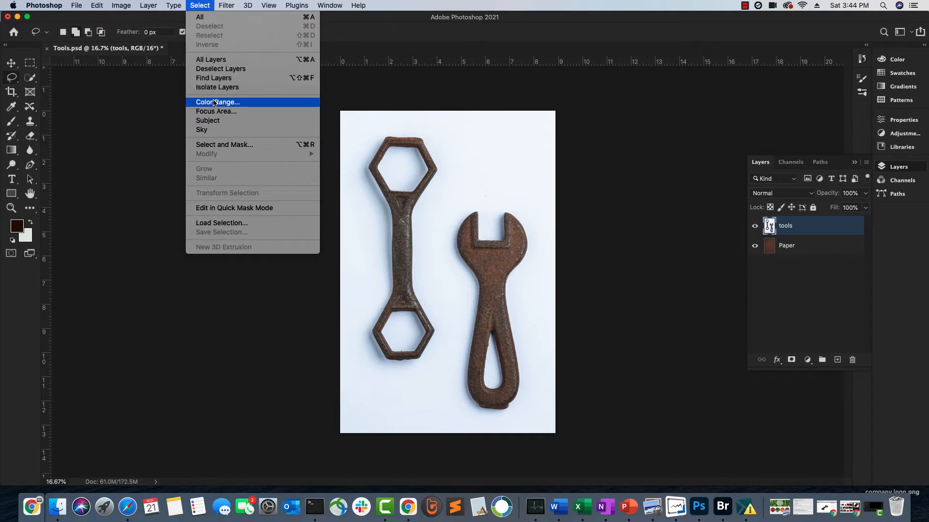
pyautogui.click(212, 122)
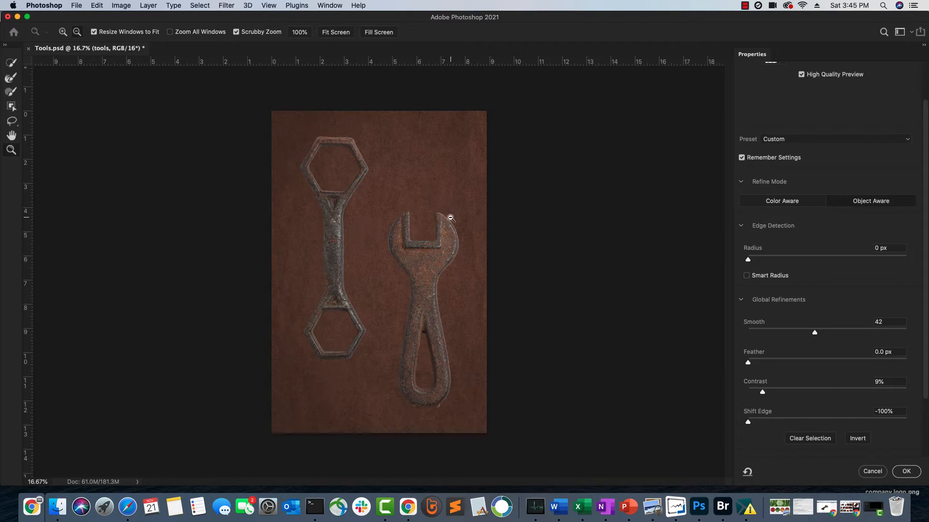
# - Switch the Select and Mask preview to Black & White to inspect the selection edges
pyautogui.scroll(-1, 760, 354)
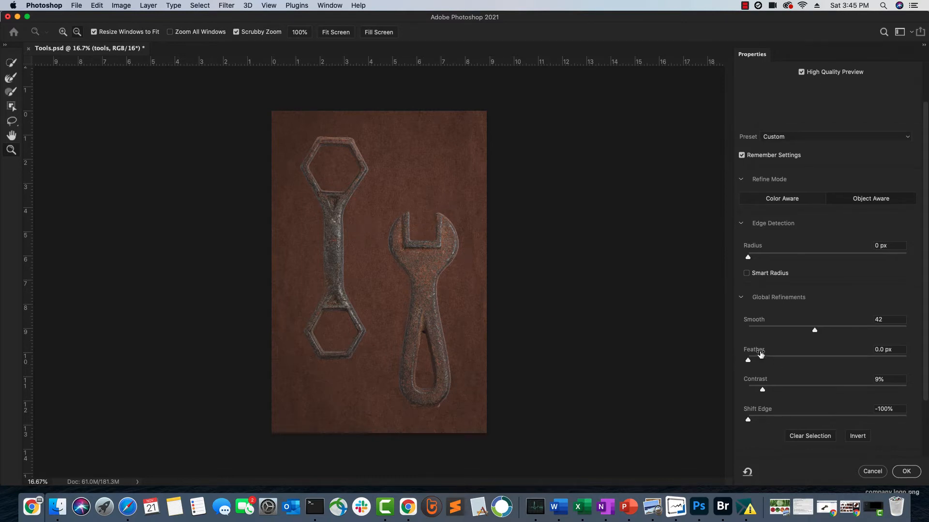
pyautogui.scroll(-4, 769, 363)
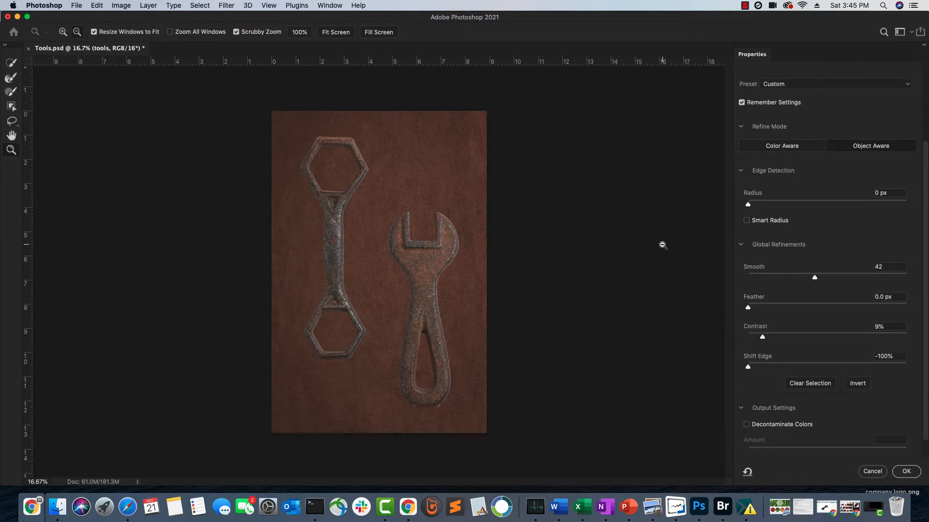
pyautogui.scroll(3, 901, 327)
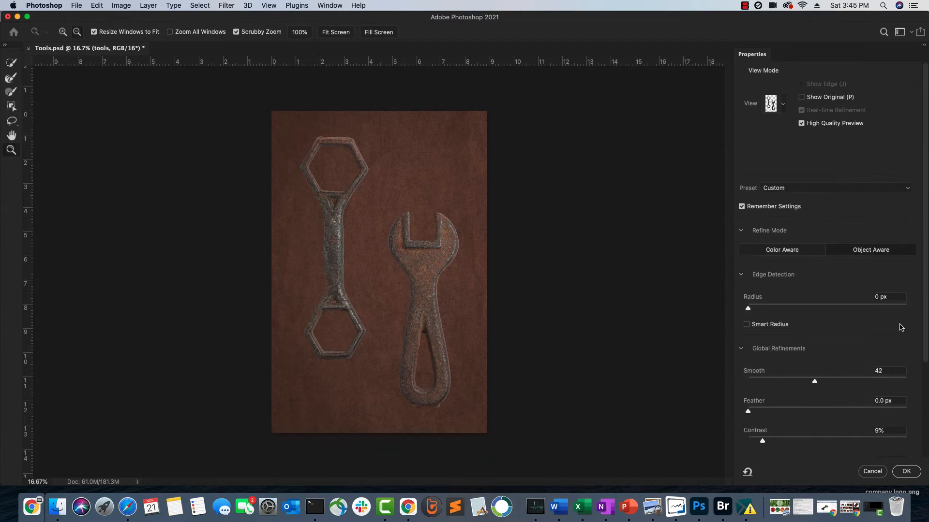
pyautogui.click(783, 106)
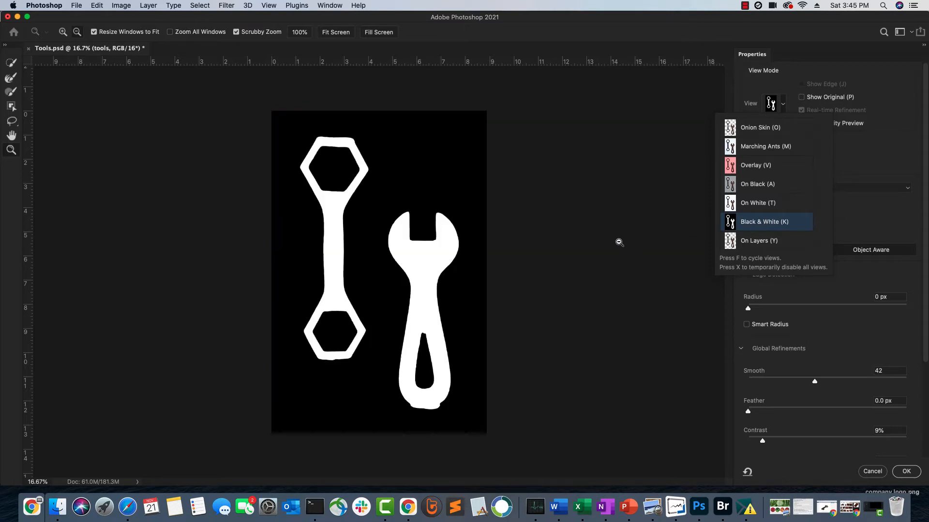
pyautogui.click(840, 337)
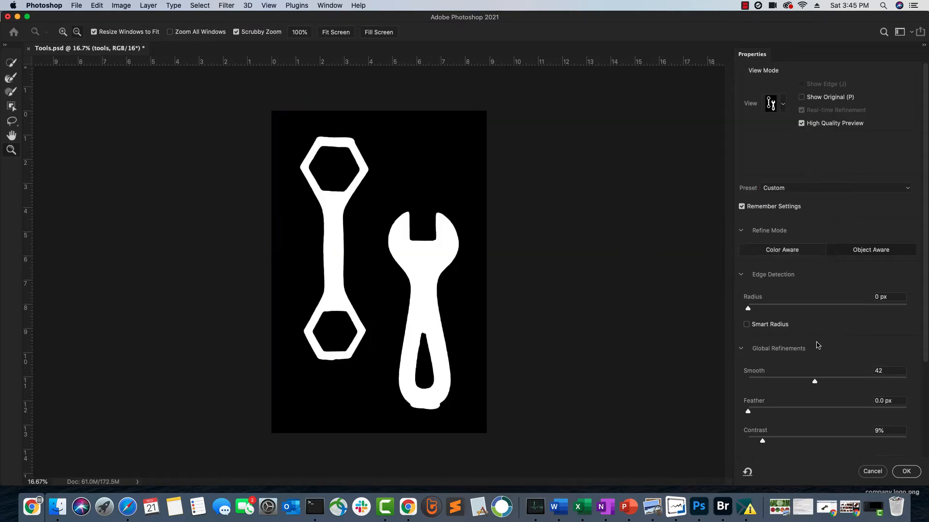
# - Try Feather values of 4.6 px, 9.6 px and 68 px, finishing at 14.7 px
pyautogui.scroll(-5, 816, 345)
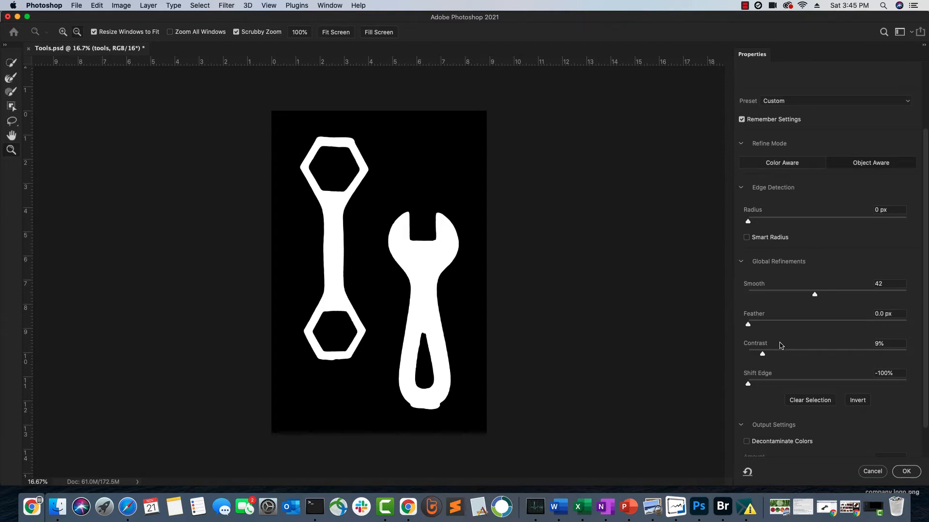
pyautogui.moveTo(754, 327); pyautogui.dragTo(788, 327)
pyautogui.click(785, 326)
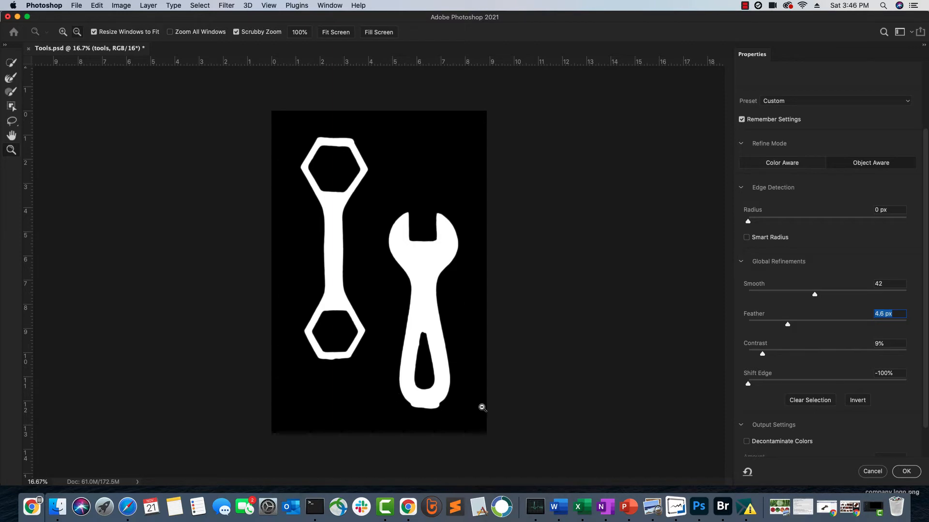
pyautogui.moveTo(788, 325); pyautogui.dragTo(810, 327)
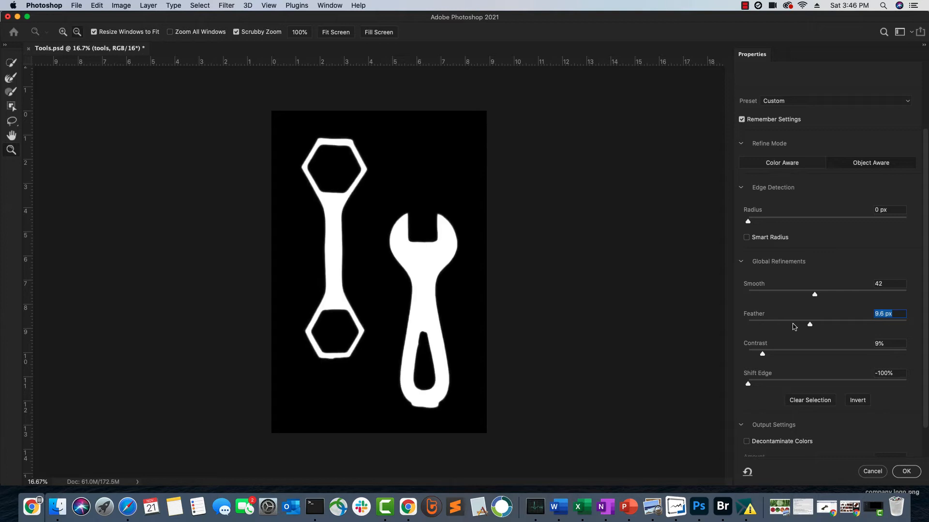
pyautogui.moveTo(811, 325); pyautogui.dragTo(841, 329)
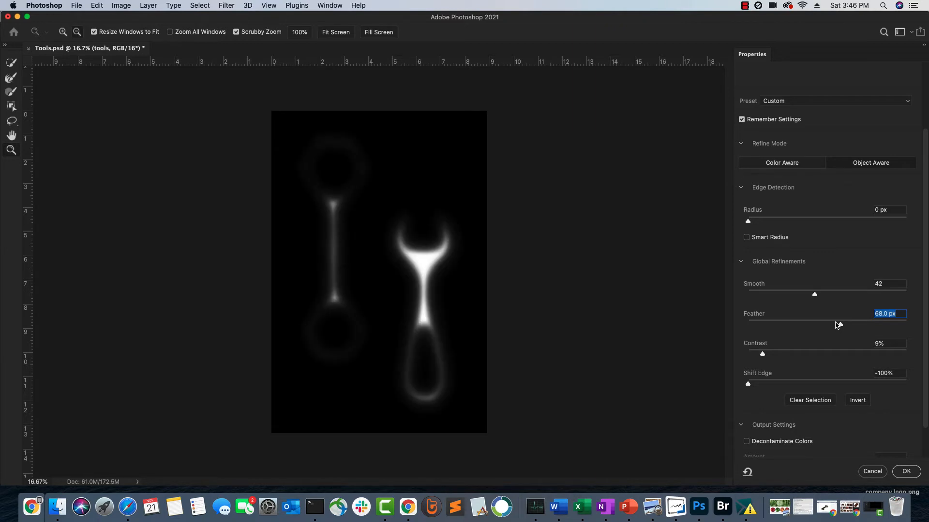
pyautogui.moveTo(839, 327); pyautogui.dragTo(815, 326)
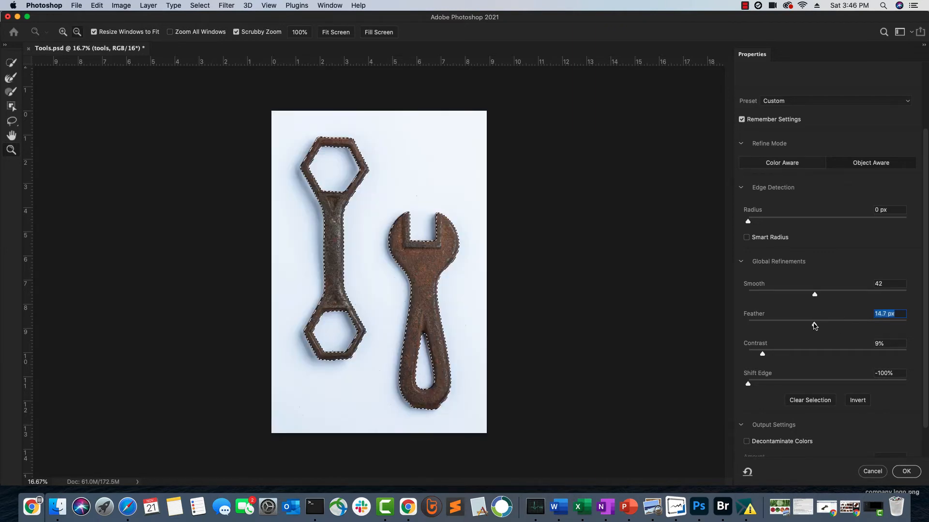
# - Try a Shift Edge of -18% with the Feather raised to 26.1 px and up to 35.9 px
pyautogui.press('k')
pyautogui.moveTo(815, 325)
pyautogui.mouseDown()
pyautogui.moveTo(802, 326)
pyautogui.moveTo(821, 326)
pyautogui.mouseUp()
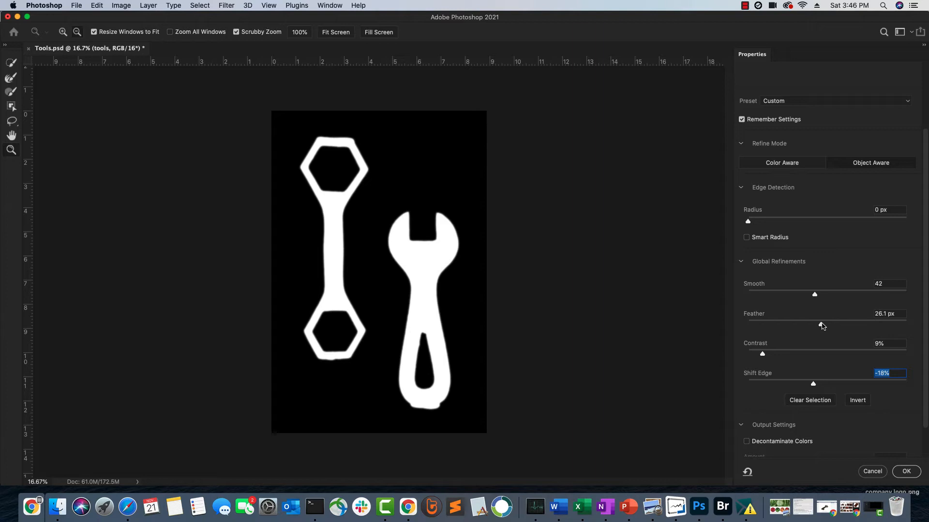
pyautogui.click(821, 326)
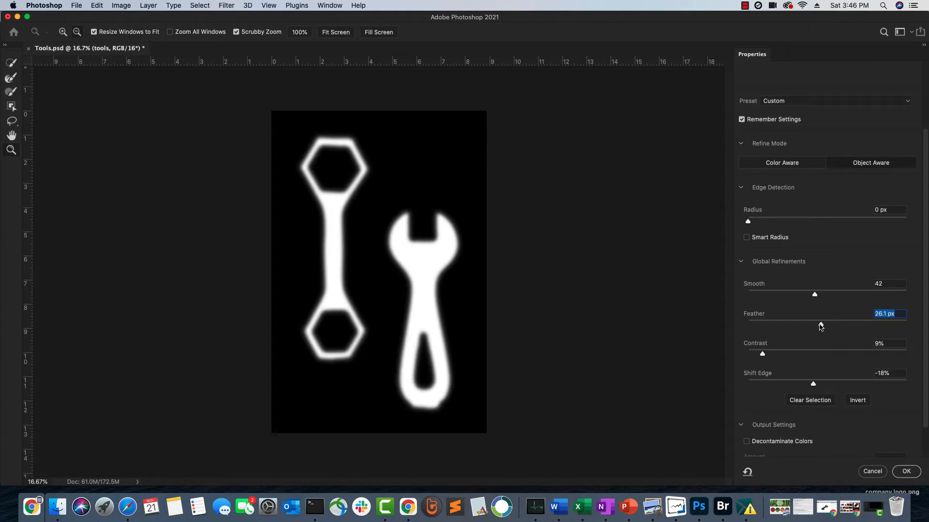
pyautogui.moveTo(820, 327); pyautogui.dragTo(827, 327)
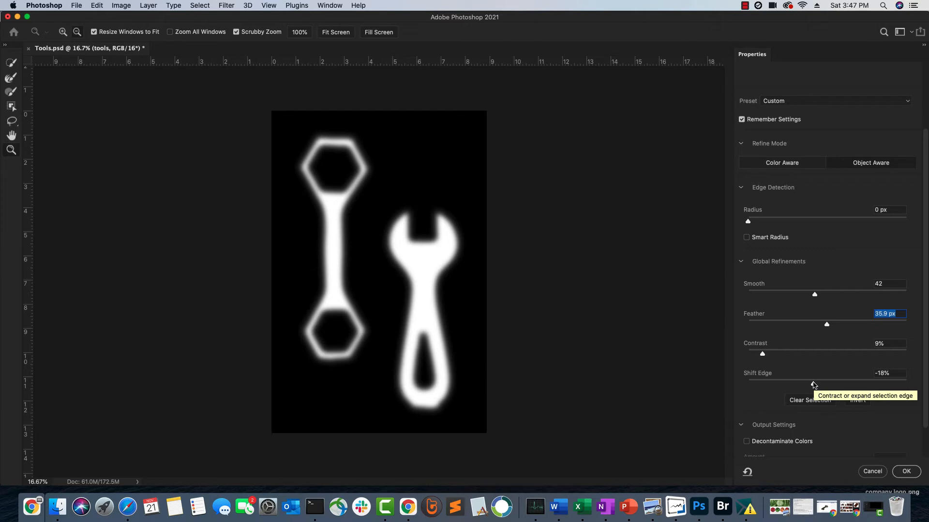
# - Test the Shift Edge at -43% and -8%, ending at +7%
pyautogui.moveTo(814, 385); pyautogui.dragTo(794, 387)
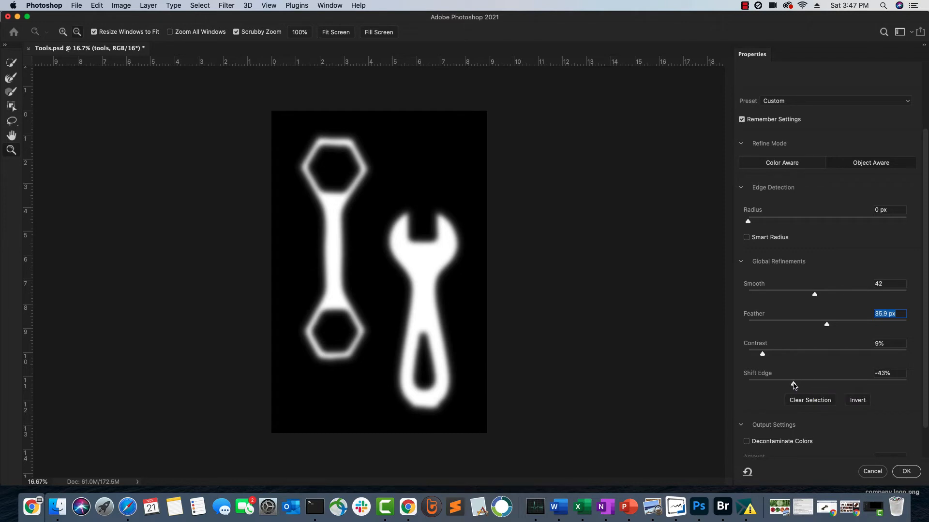
pyautogui.moveTo(794, 386); pyautogui.dragTo(821, 386)
pyautogui.press('m')
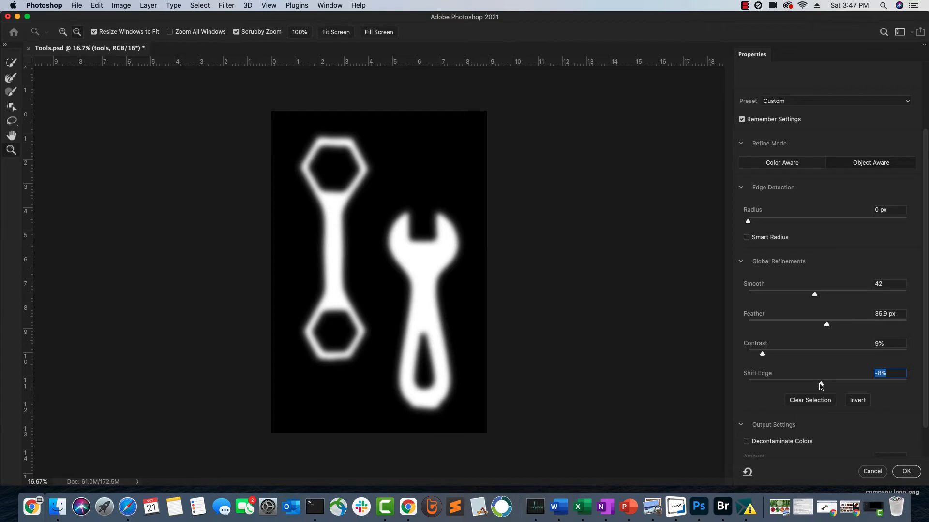
pyautogui.moveTo(823, 387); pyautogui.dragTo(834, 389)
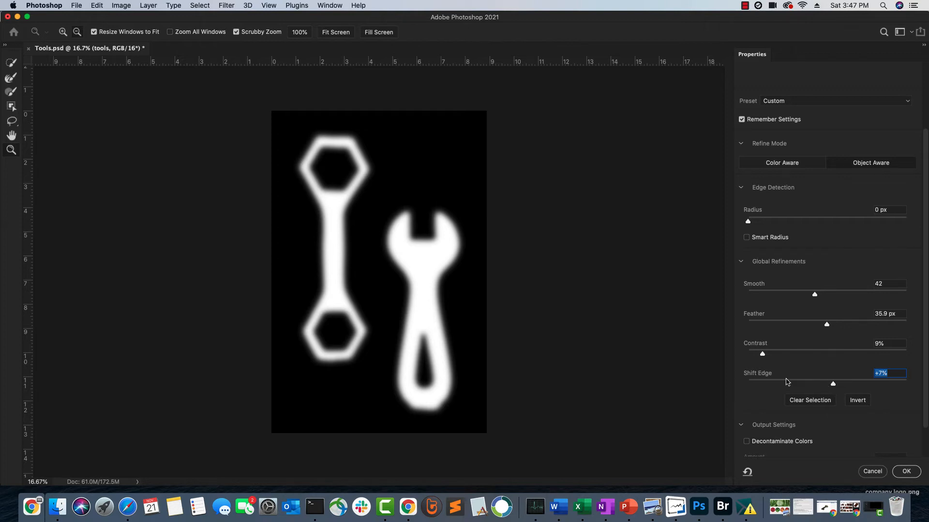
# - Preview the refined wrench selection over the paper background with the On Layers view
pyautogui.scroll(3, 866, 282)
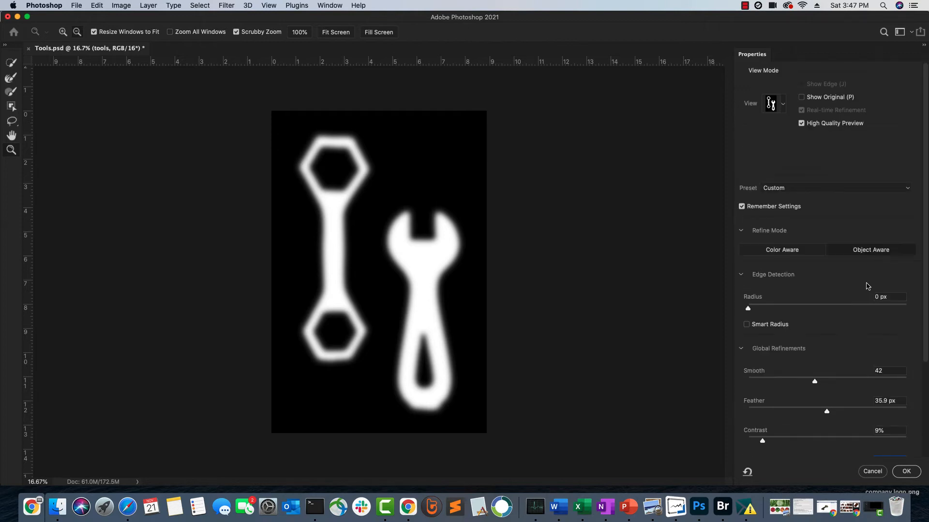
pyautogui.click(774, 104)
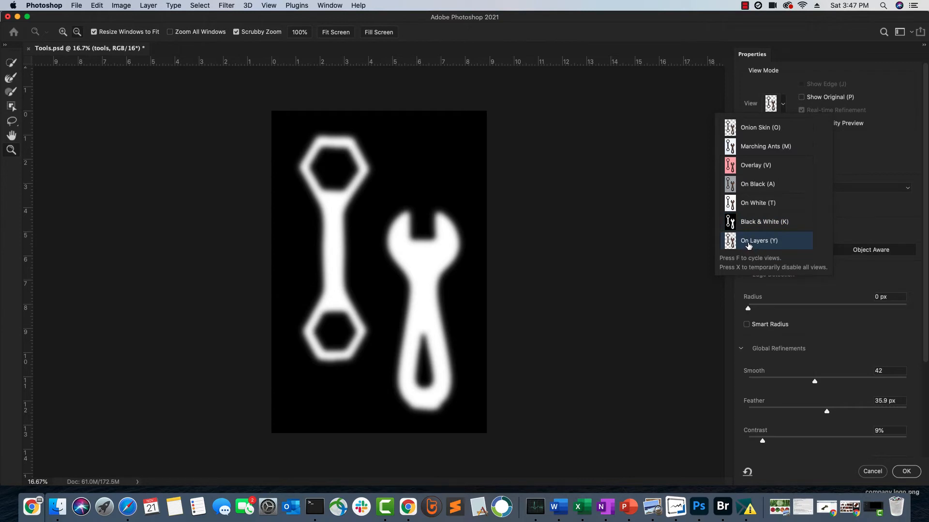
pyautogui.click(749, 246)
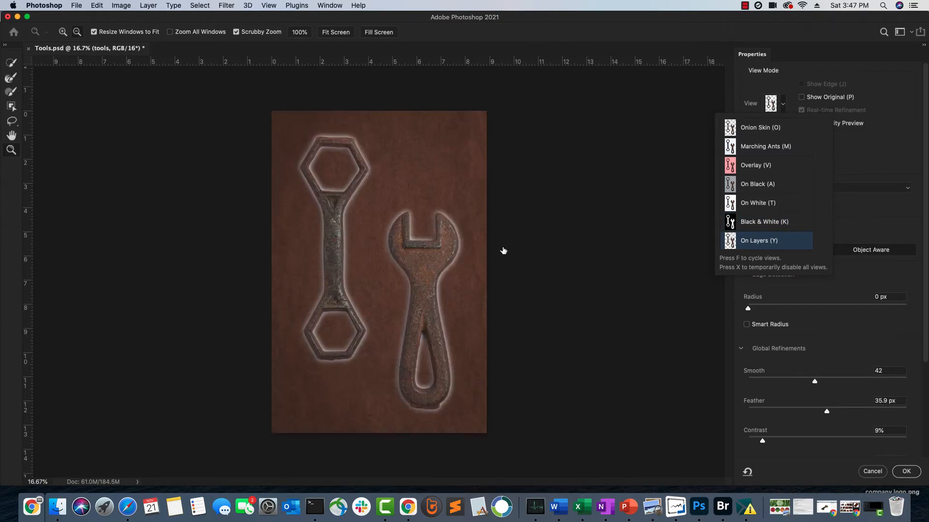
pyautogui.click(341, 206)
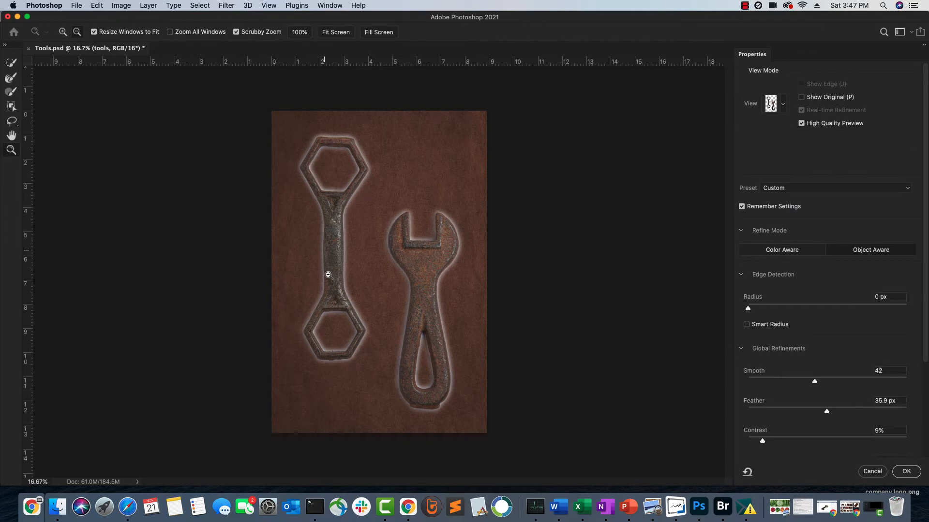
# - Reduce the Feather to 5.2 px with the selection previewed On Layers
pyautogui.click(791, 412)
pyautogui.scroll(-1, 790, 412)
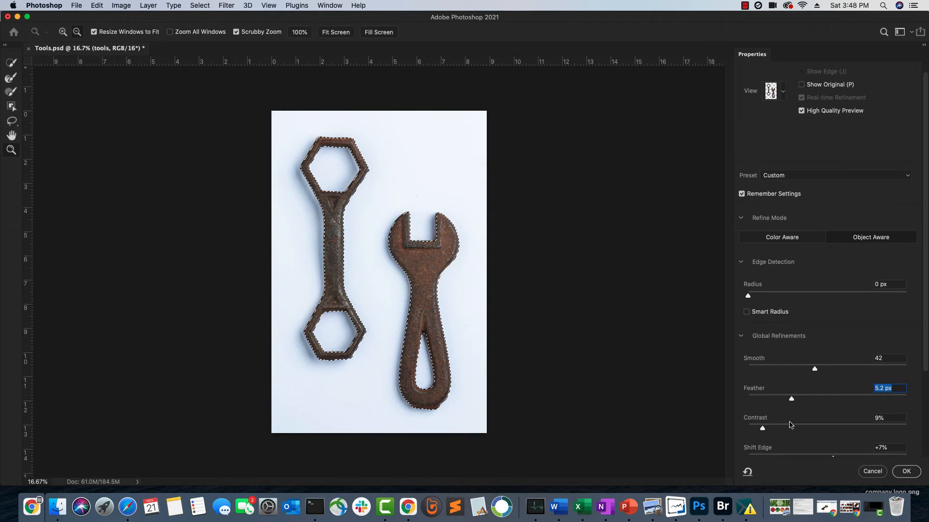
pyautogui.scroll(-2, 790, 426)
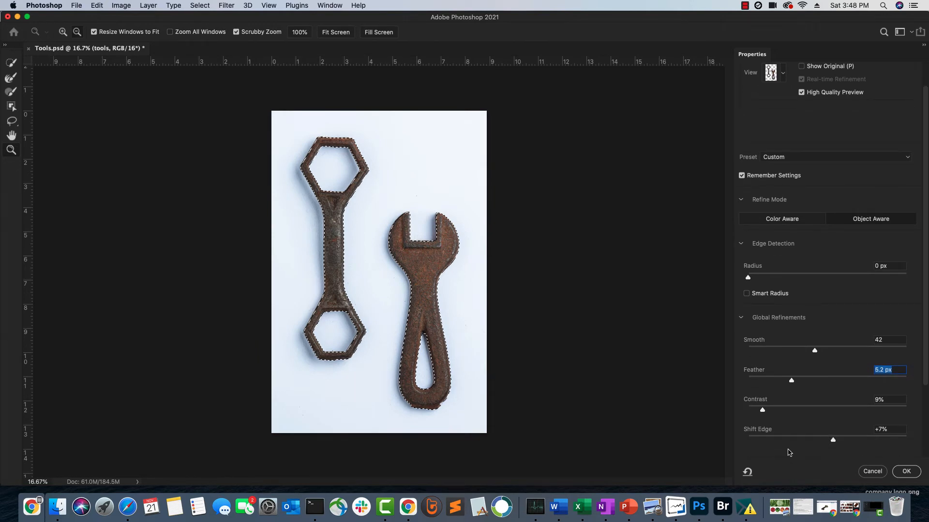
pyautogui.scroll(-1, 790, 453)
pyautogui.scroll(-1, 789, 454)
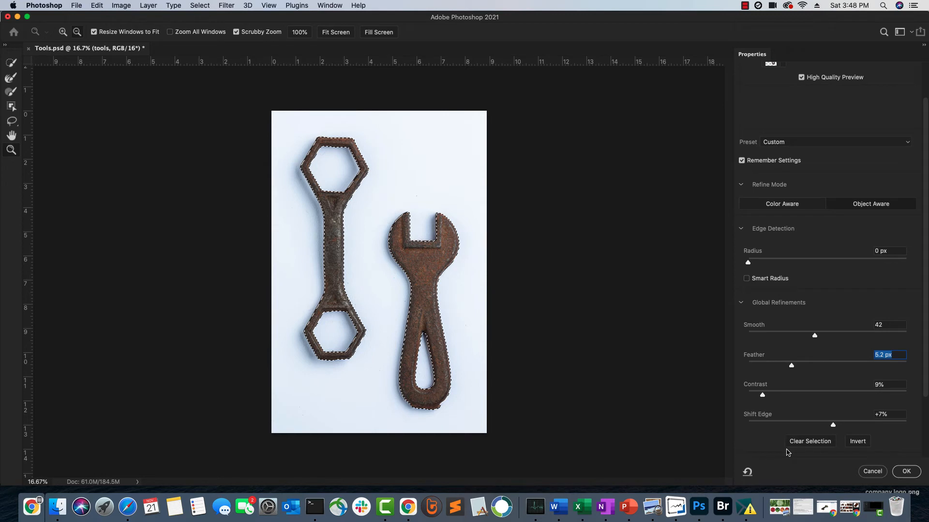
pyautogui.press('y')
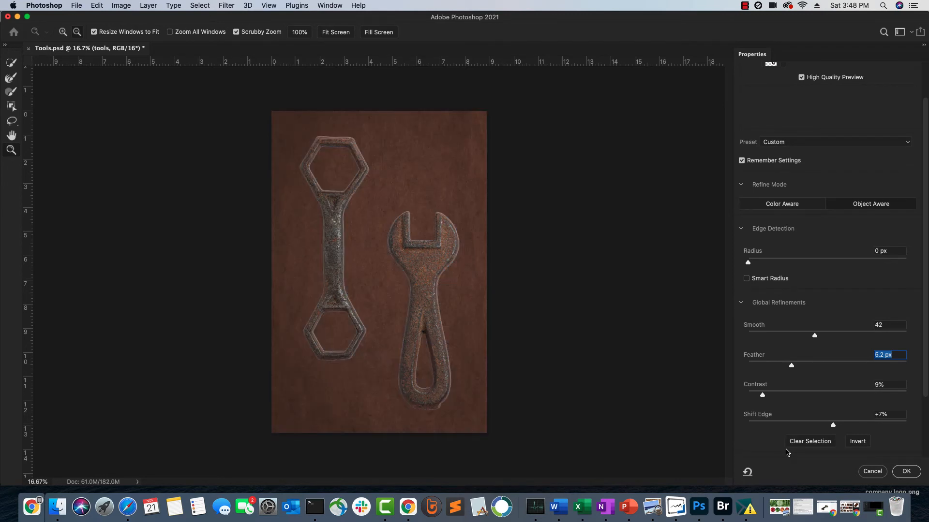
# - Contract the wrench selection edge step by step to a Shift Edge of -97%
pyautogui.click(791, 423)
pyautogui.press('Tab')
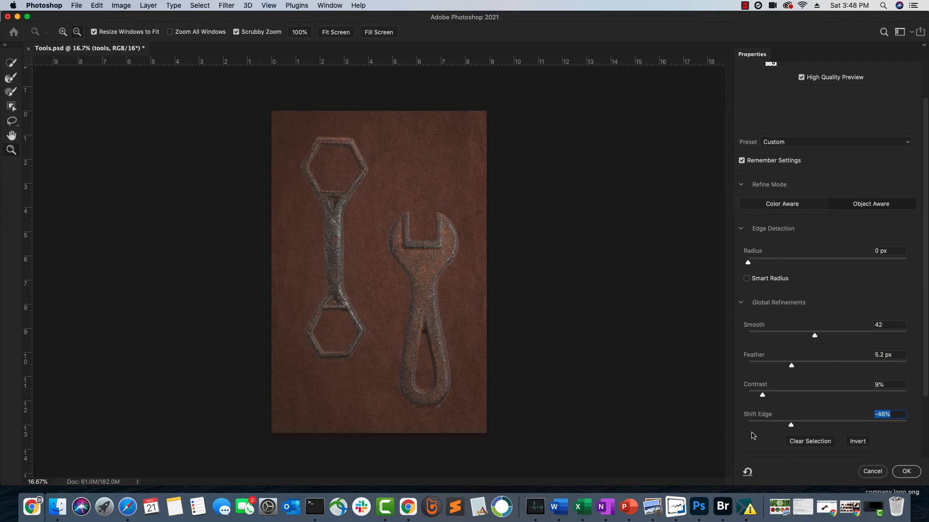
pyautogui.click(780, 424)
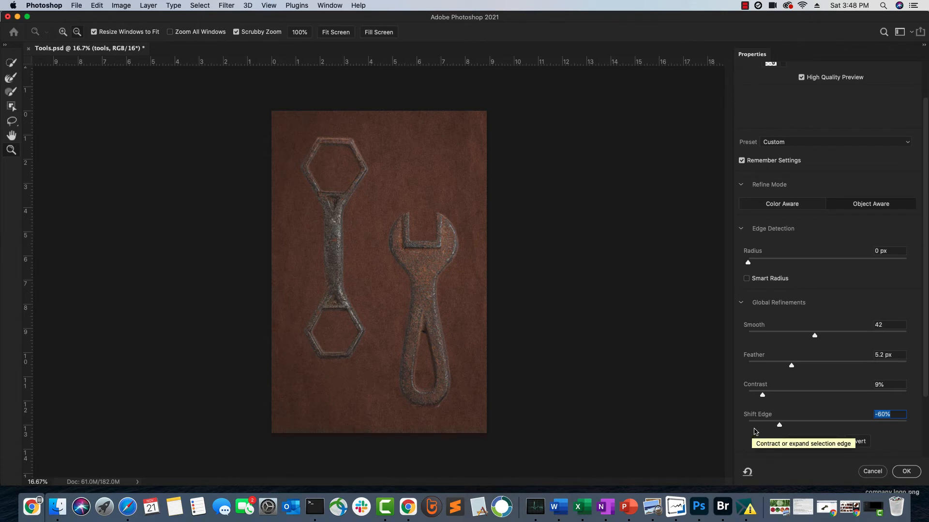
pyautogui.click(764, 425)
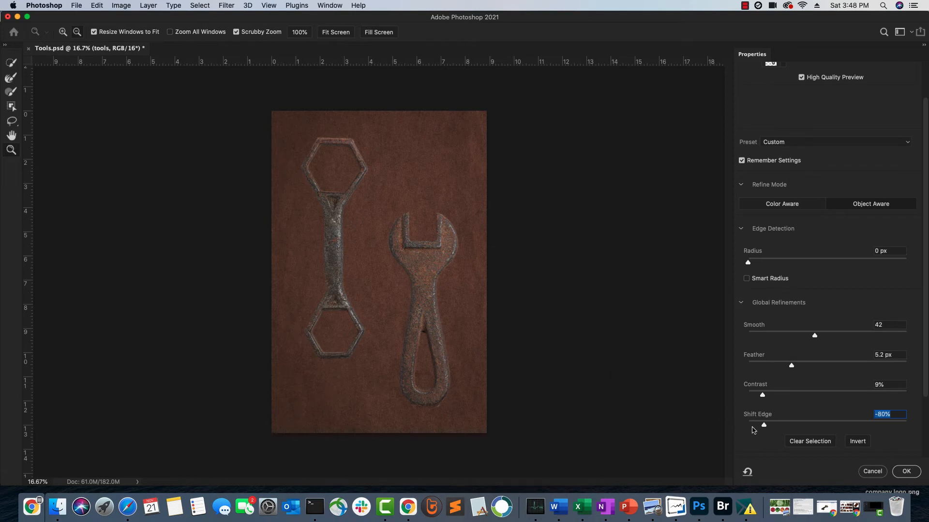
pyautogui.moveTo(764, 424); pyautogui.dragTo(755, 426)
pyautogui.moveTo(755, 426); pyautogui.dragTo(750, 426)
# - Fine-tune the Feather between 2.5 px and 3.8 px, settling on about 3.8 px
pyautogui.click(782, 366)
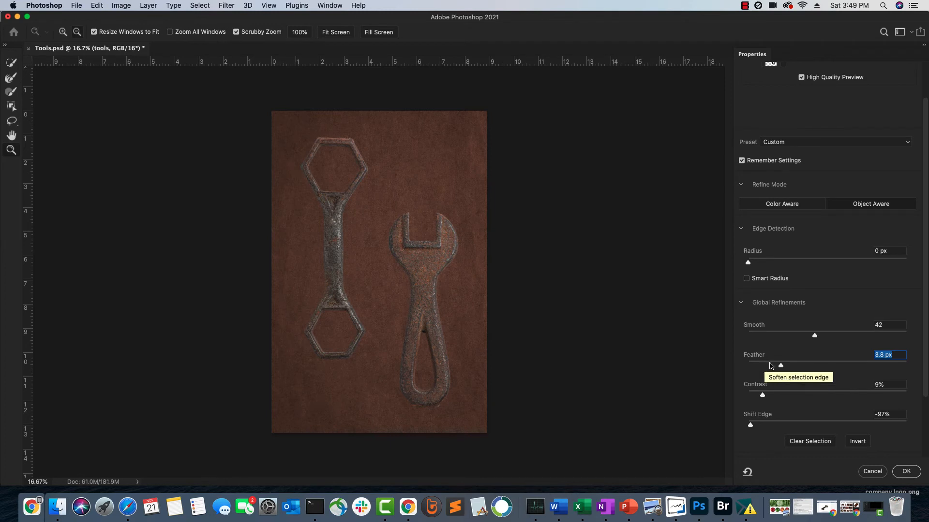
pyautogui.click(770, 365)
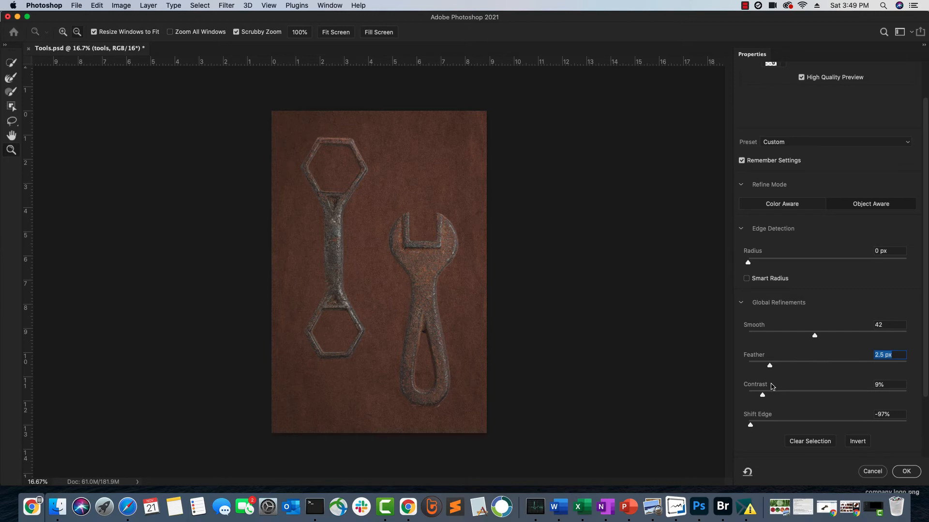
pyautogui.click(781, 366)
# - Accept the refined selection and apply it to the tools layer as a layer mask
pyautogui.click(909, 475)
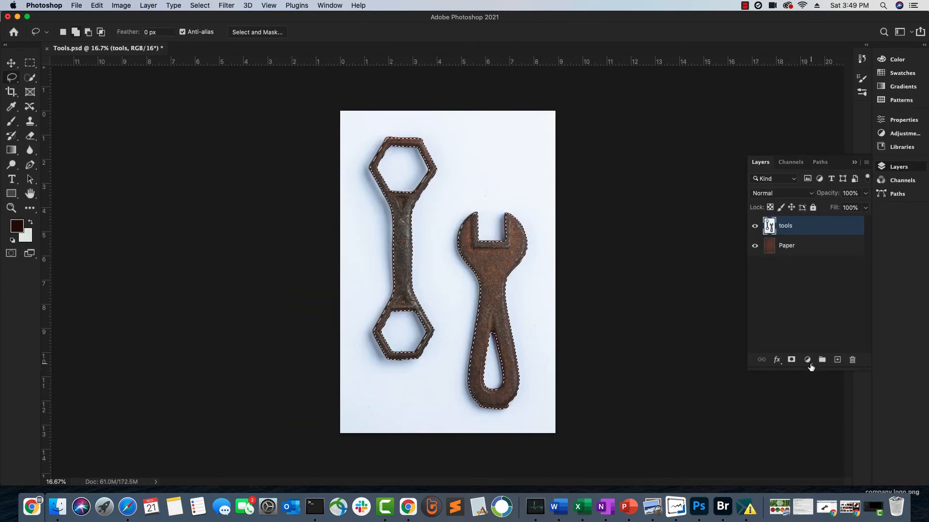
pyautogui.click(790, 360)
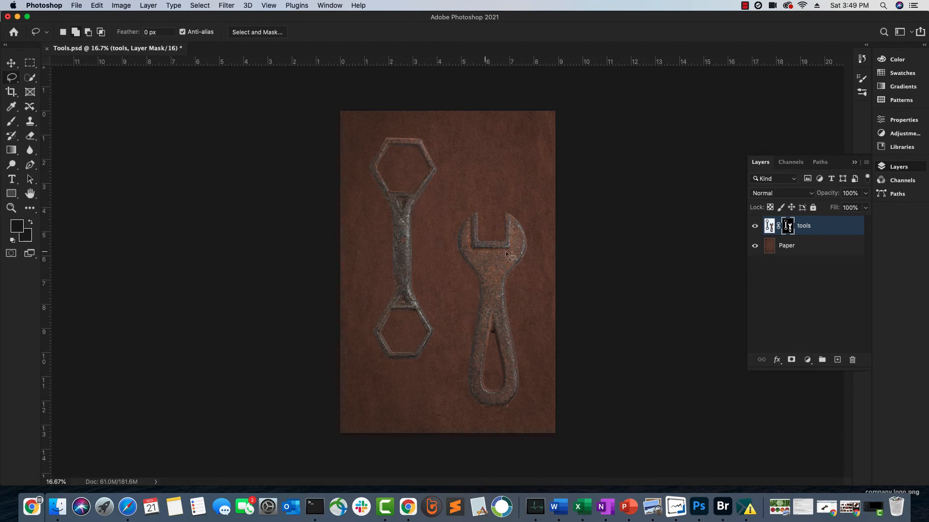
# - Add a Drop Shadow effect to the masked tools layer and move its settings dialog clear of the wrenches
pyautogui.click(777, 362)
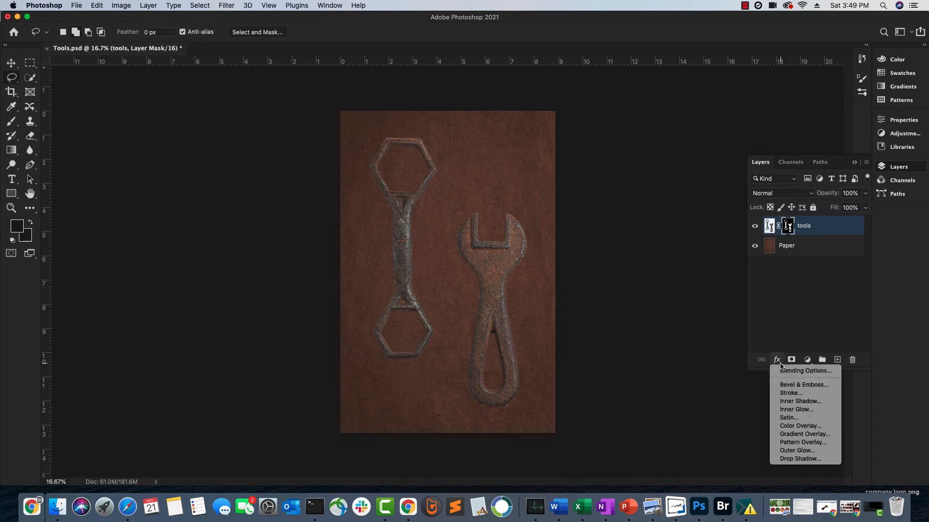
pyautogui.click(800, 459)
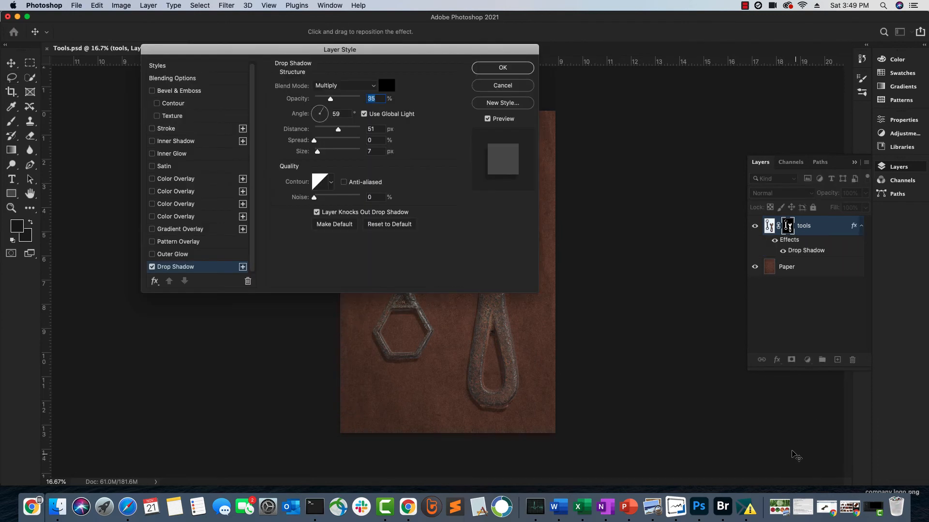
pyautogui.moveTo(243, 55); pyautogui.dragTo(651, 45)
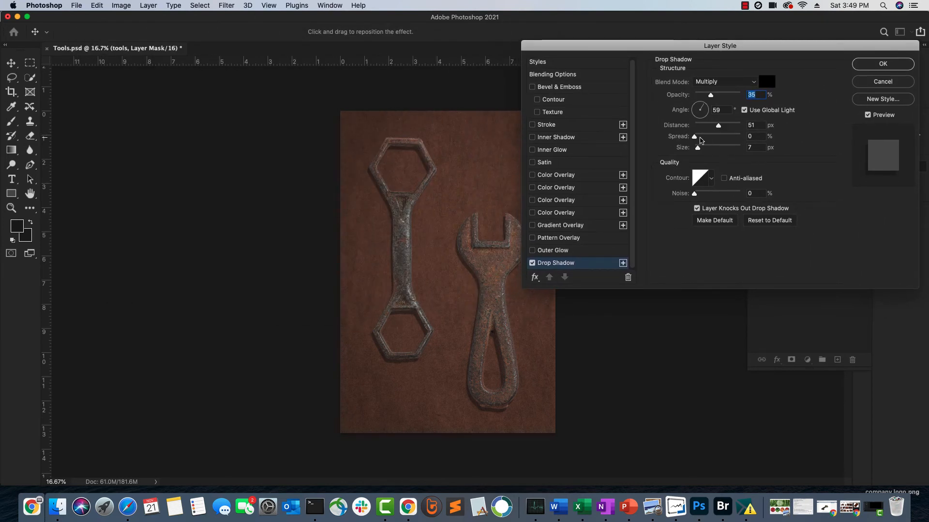
pyautogui.moveTo(613, 48); pyautogui.dragTo(658, 47)
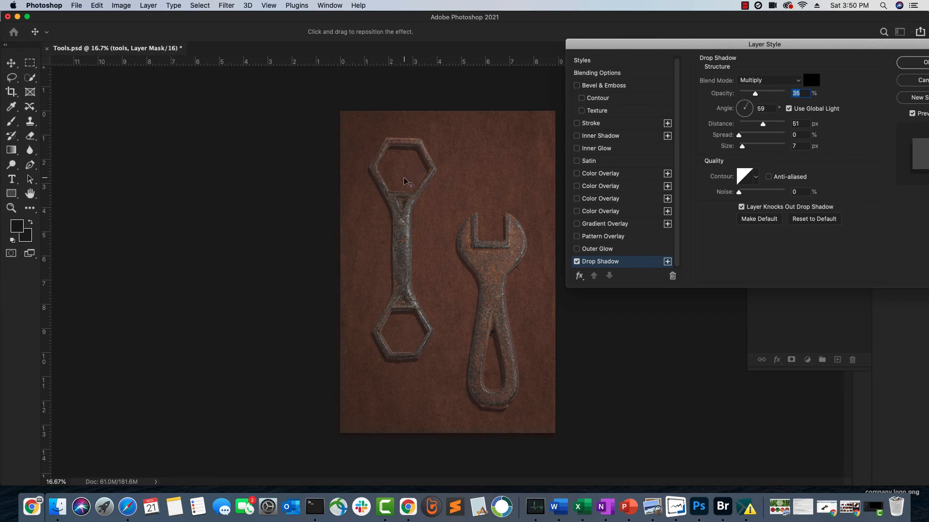
# - Reposition the drop shadow on the canvas to an angle of -177° and a distance of 85 px, and accept the effect
pyautogui.moveTo(406, 178)
pyautogui.mouseDown()
pyautogui.moveTo(441, 179)
pyautogui.moveTo(369, 177)
pyautogui.moveTo(444, 176)
pyautogui.moveTo(417, 178)
pyautogui.moveTo(413, 193)
pyautogui.moveTo(404, 186)
pyautogui.moveTo(413, 189)
pyautogui.moveTo(411, 178)
pyautogui.mouseUp()
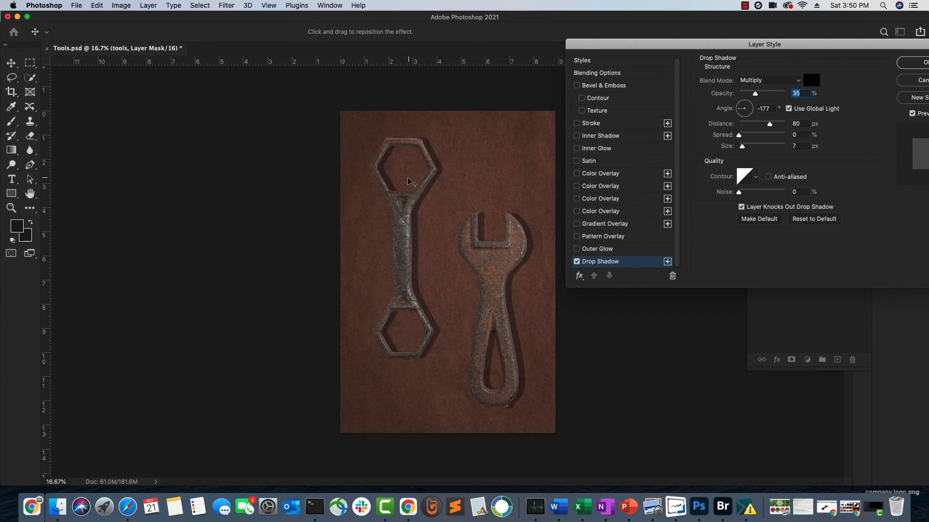
pyautogui.moveTo(406, 180)
pyautogui.mouseDown()
pyautogui.moveTo(383, 175)
pyautogui.moveTo(400, 168)
pyautogui.moveTo(395, 176)
pyautogui.moveTo(409, 183)
pyautogui.mouseUp()
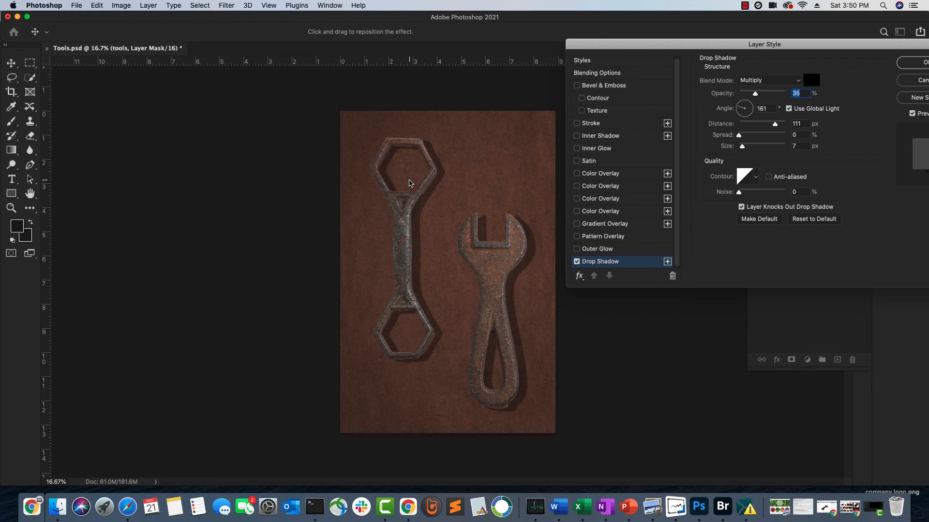
pyautogui.moveTo(409, 179); pyautogui.dragTo(408, 180)
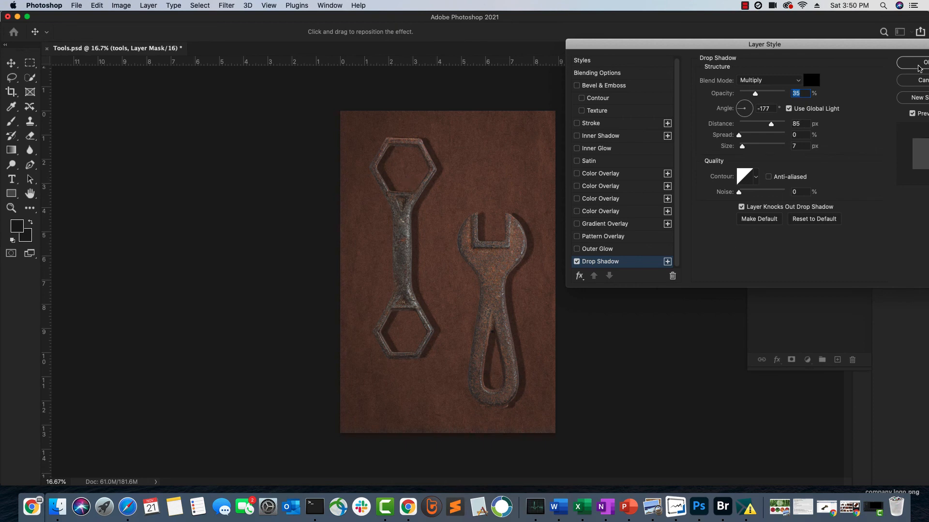
pyautogui.click(920, 63)
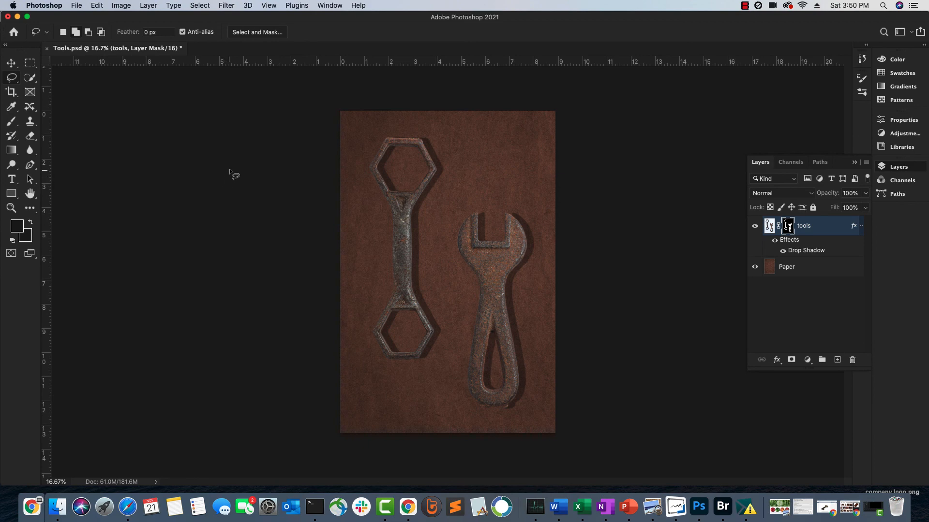
# - Save a JPEG copy of the image on the computer in the 09 Selections folder at quality 8, Baseline (Standard)
pyautogui.click(77, 6)
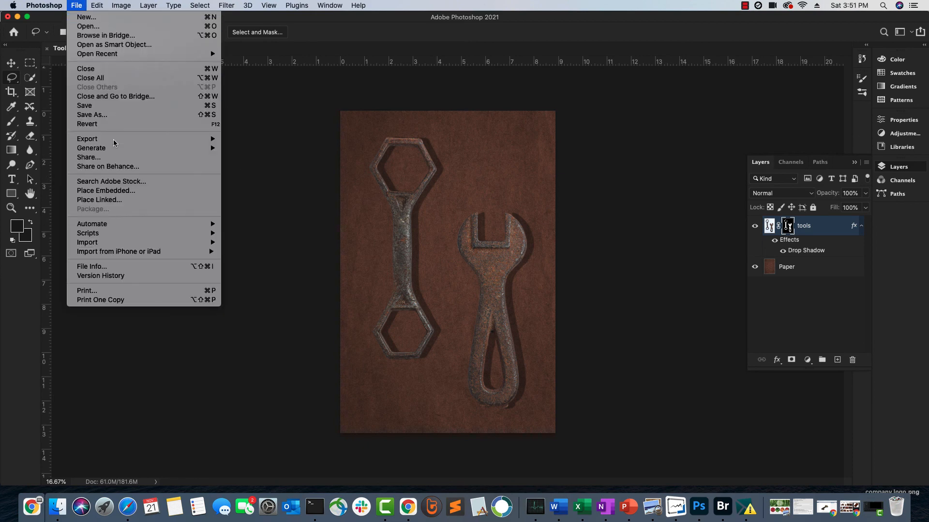
pyautogui.moveTo(107, 140)
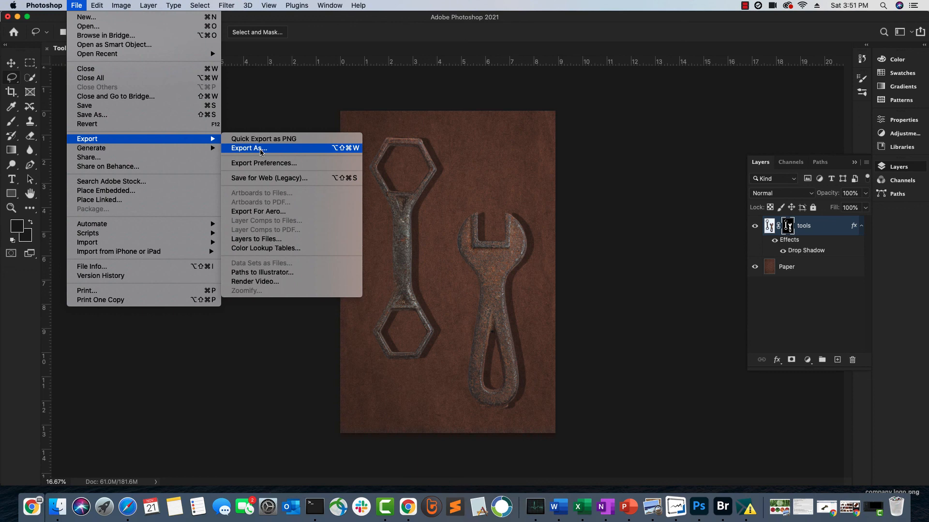
pyautogui.click(97, 116)
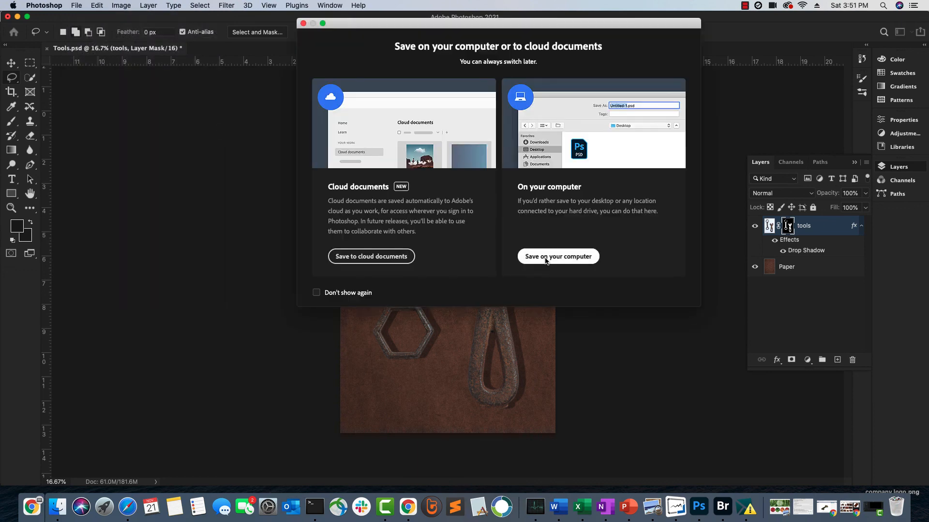
pyautogui.click(546, 261)
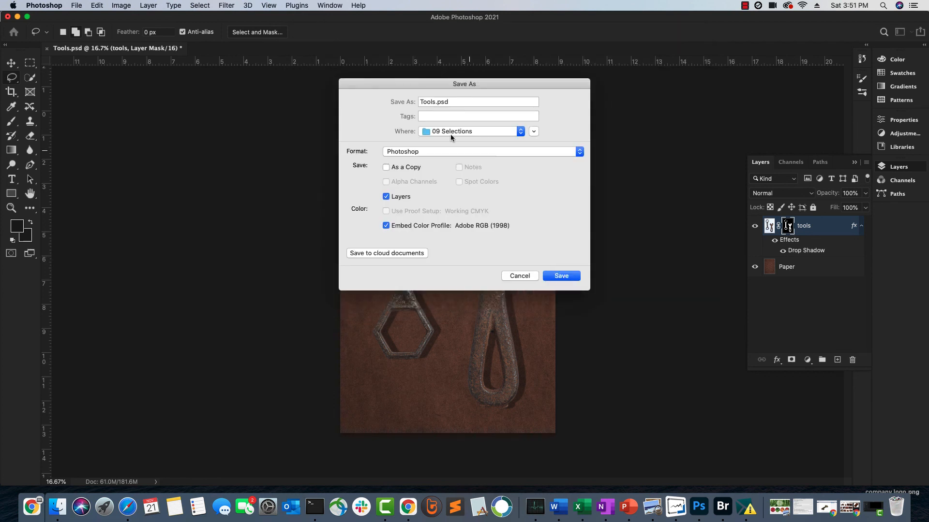
pyautogui.click(428, 157)
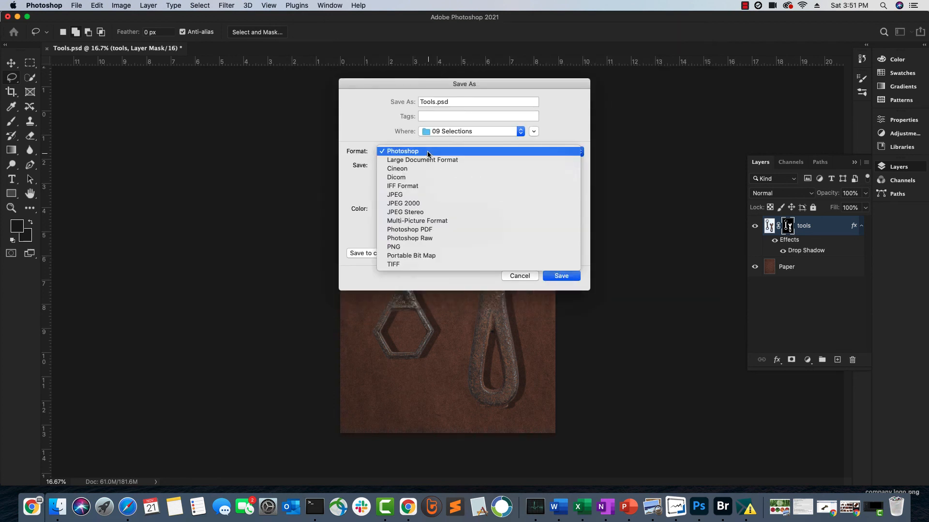
pyautogui.click(415, 197)
pyautogui.click(561, 276)
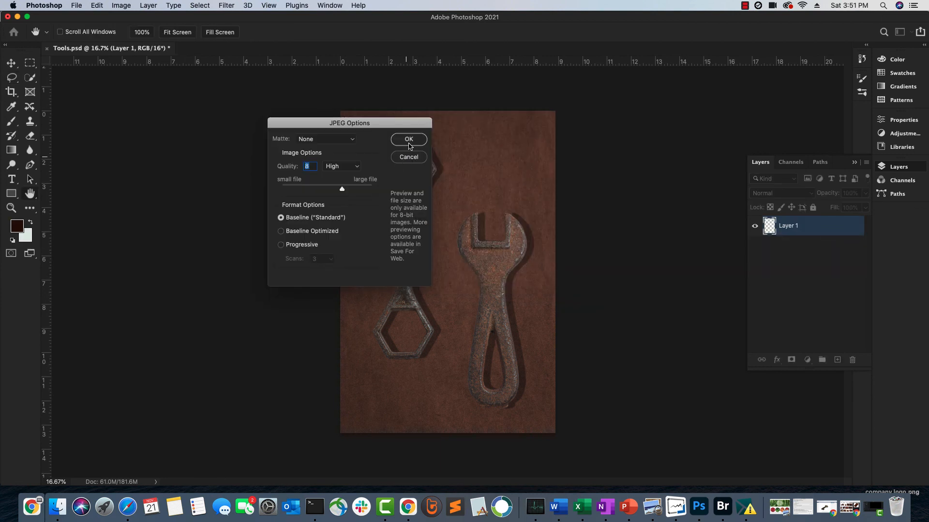
pyautogui.click(408, 140)
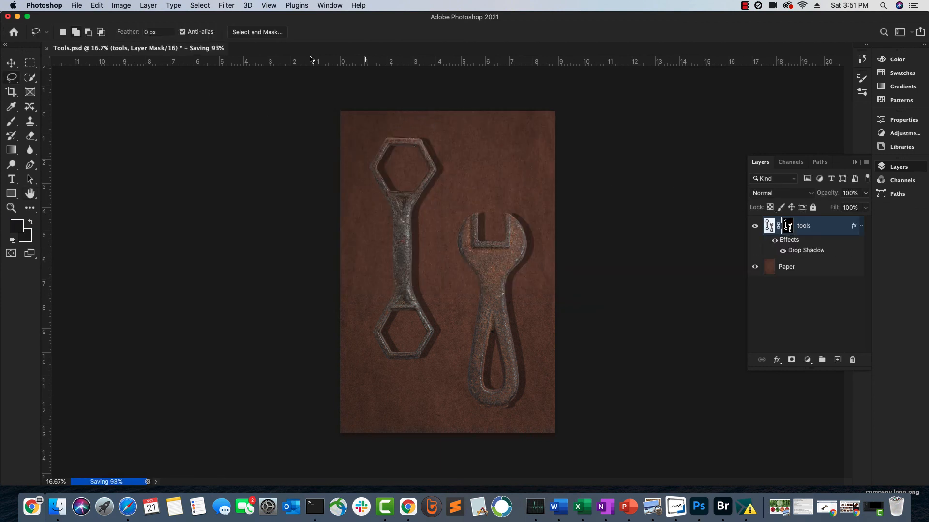
# - Save another JPEG copy as Tools.jpg to the Desktop with quality 8 and the Baseline (Standard) format
pyautogui.click(77, 5)
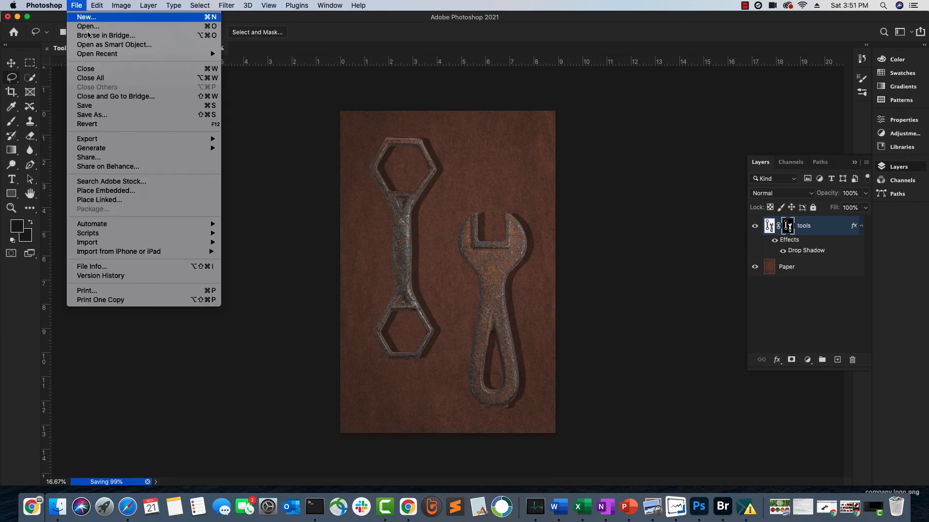
pyautogui.moveTo(109, 140)
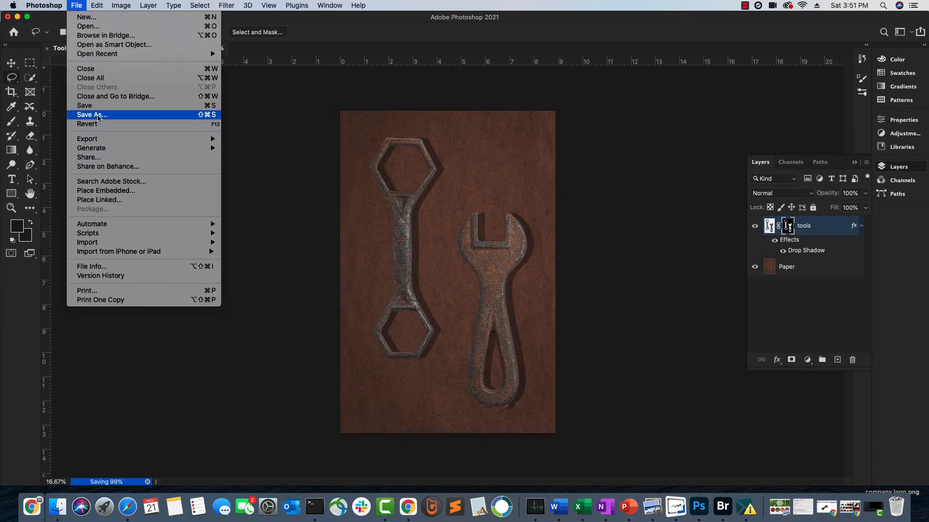
pyautogui.click(138, 115)
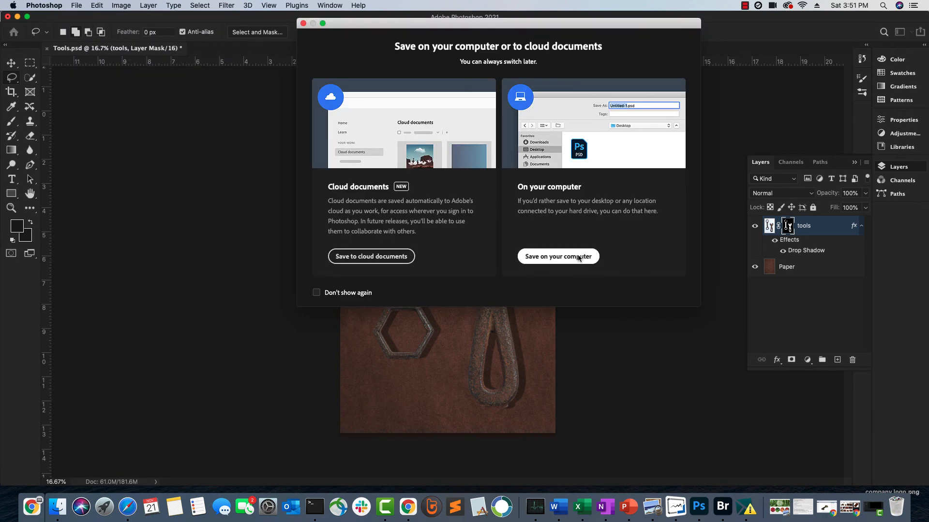
pyautogui.click(578, 257)
pyautogui.click(470, 135)
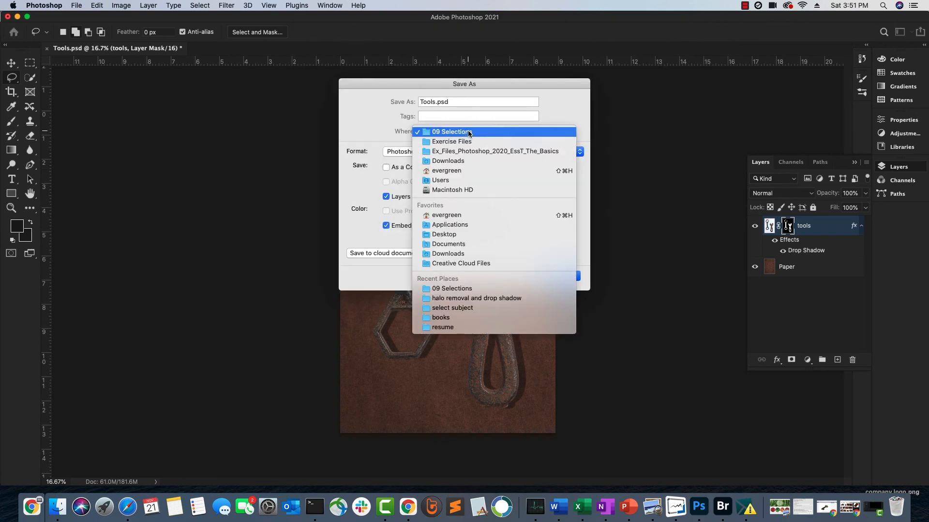
pyautogui.click(449, 235)
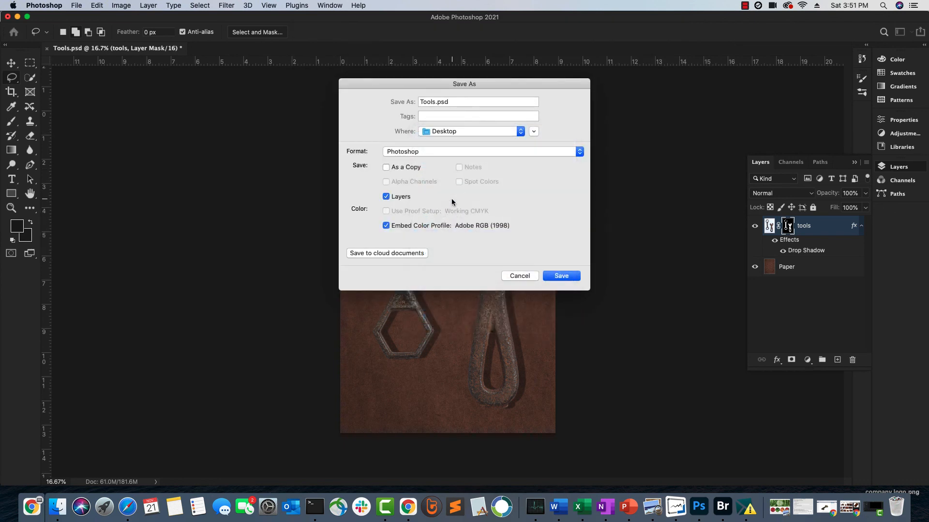
pyautogui.click(426, 152)
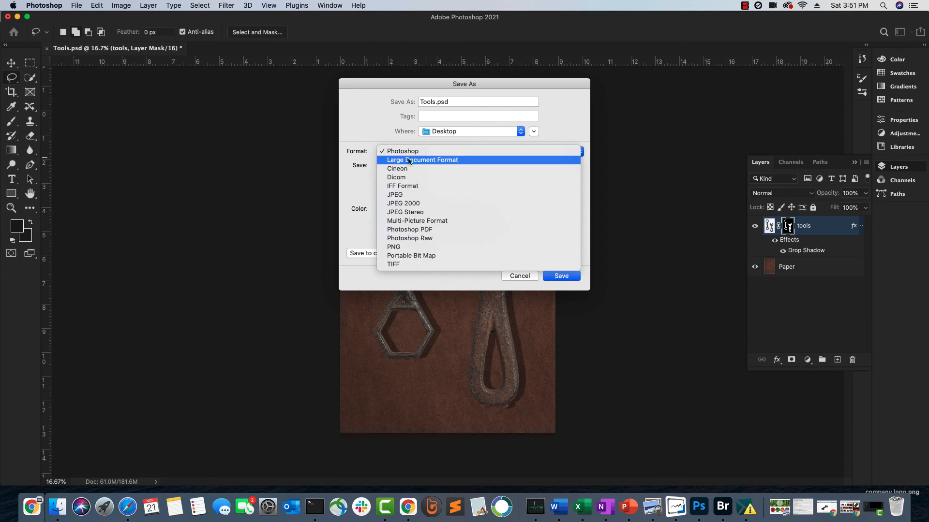
pyautogui.click(403, 195)
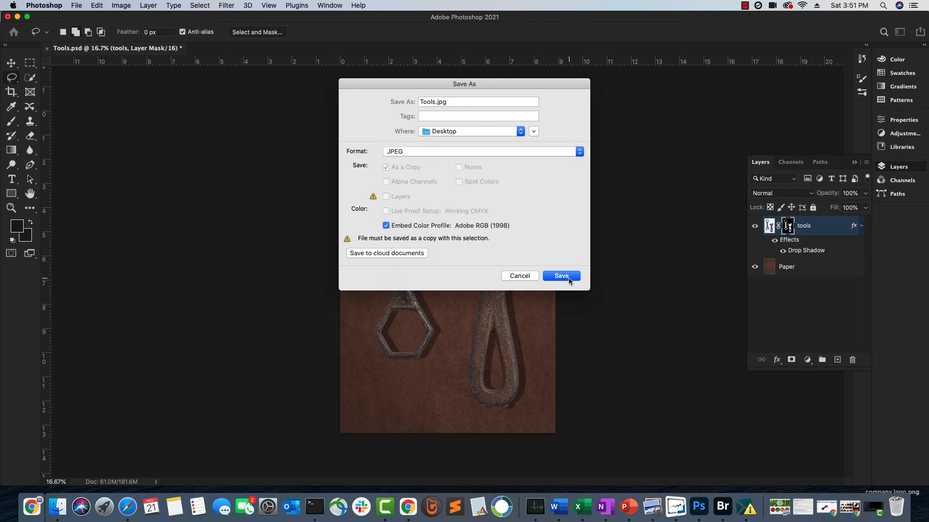
pyautogui.click(565, 277)
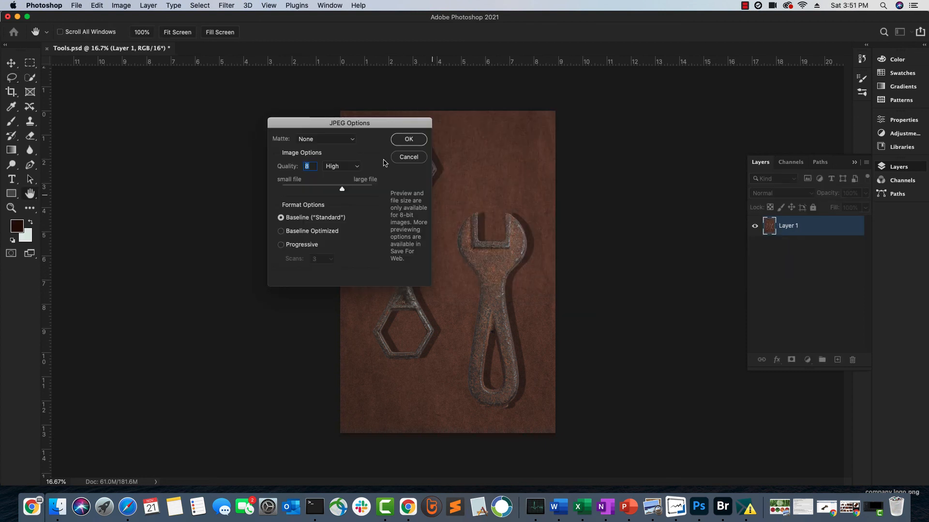
pyautogui.click(409, 139)
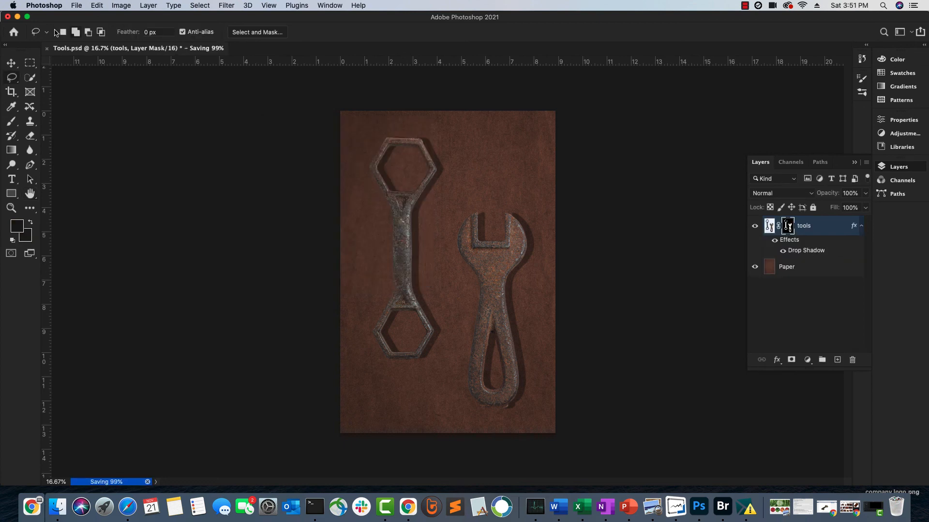
# - Minimize the Photoshop and Bridge windows and open the exported Tools.jpg from the desktop
pyautogui.click(17, 17)
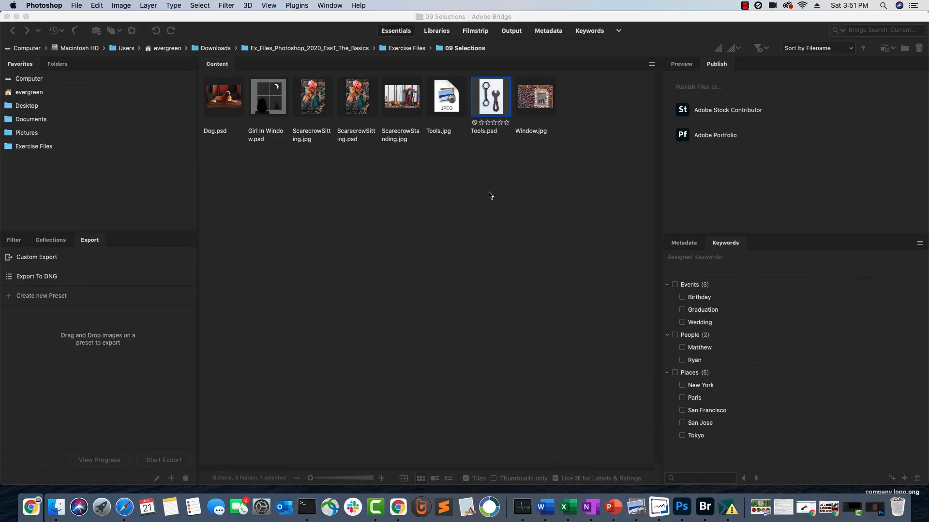
pyautogui.click(17, 16)
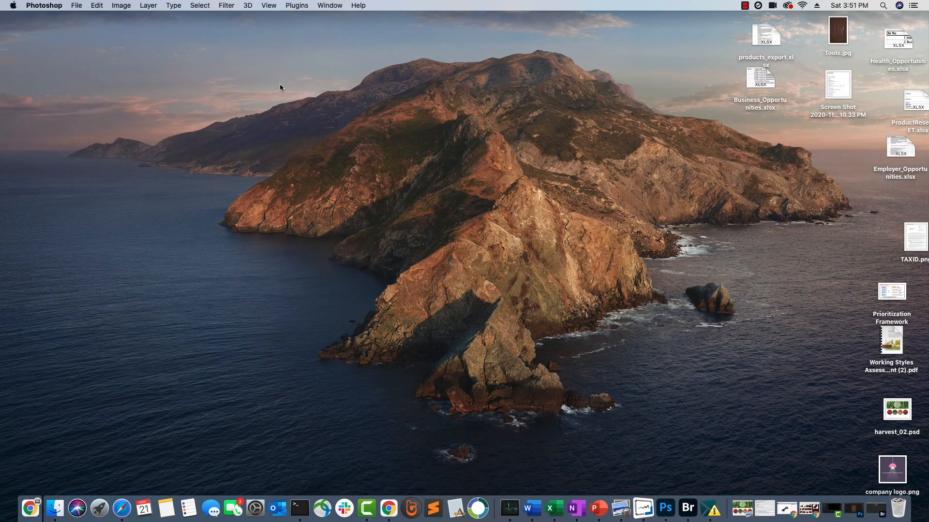
pyautogui.doubleClick(839, 35)
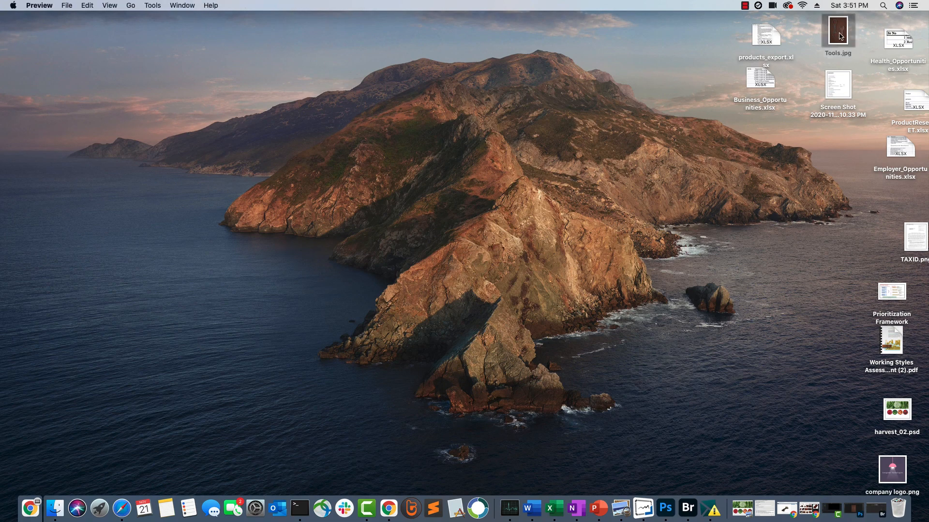